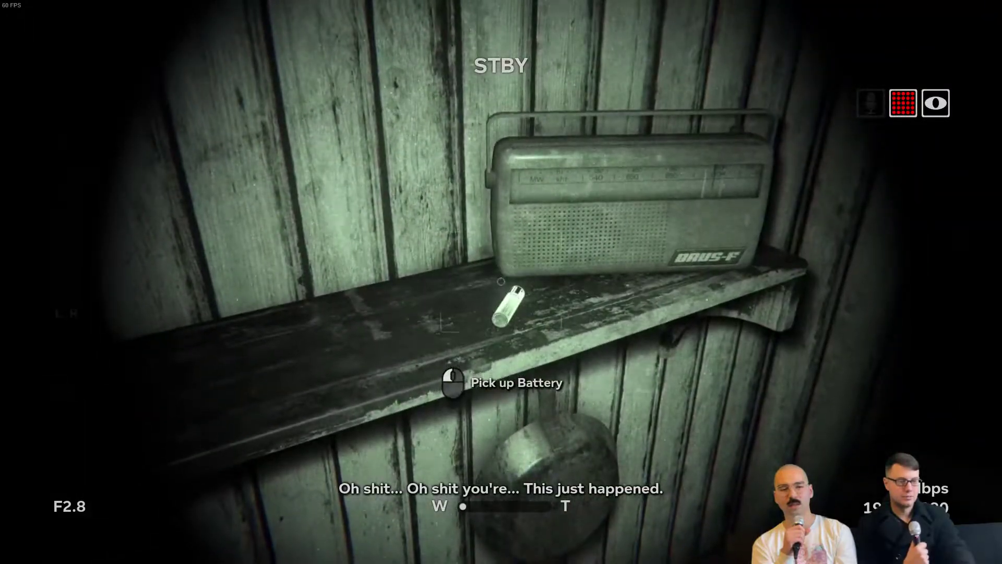
left_click(501, 282)
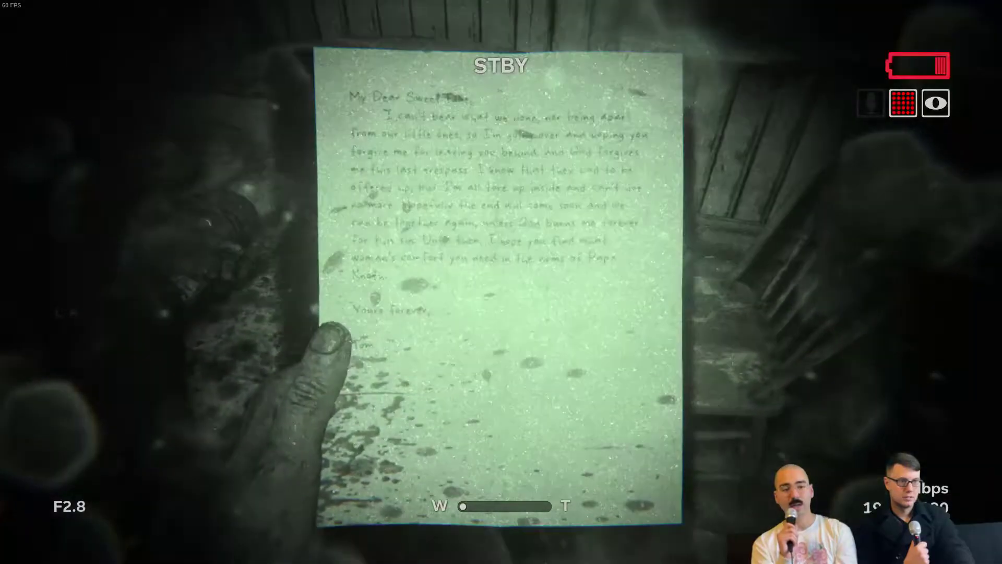
left_click(501, 282)
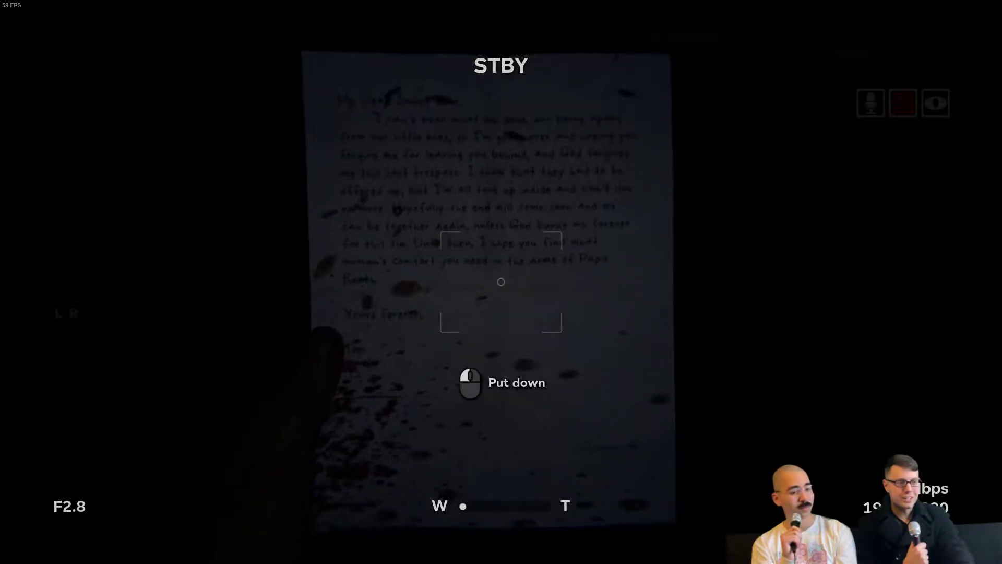
scroll(500, 282, "up", 5)
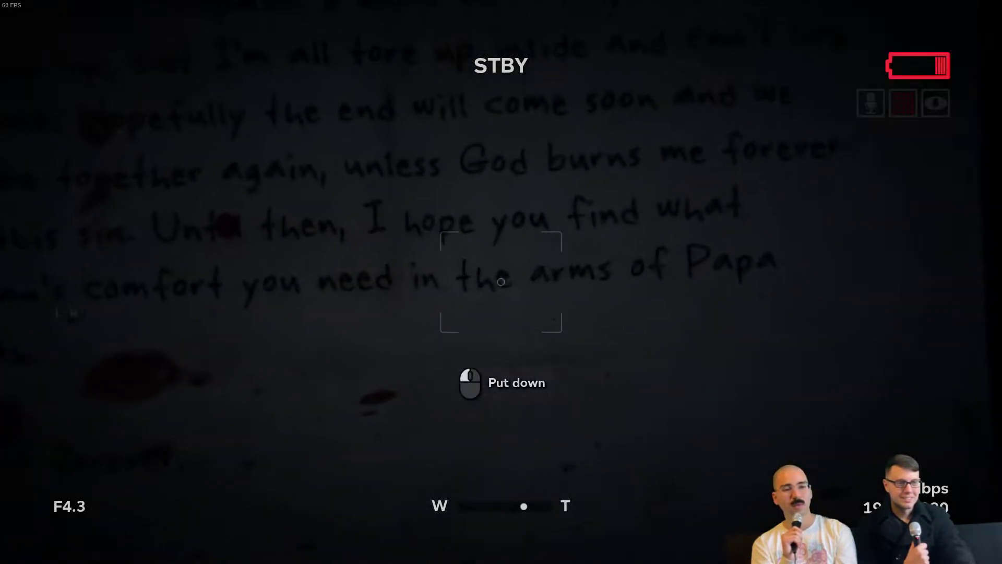
scroll(500, 282, "down", 5)
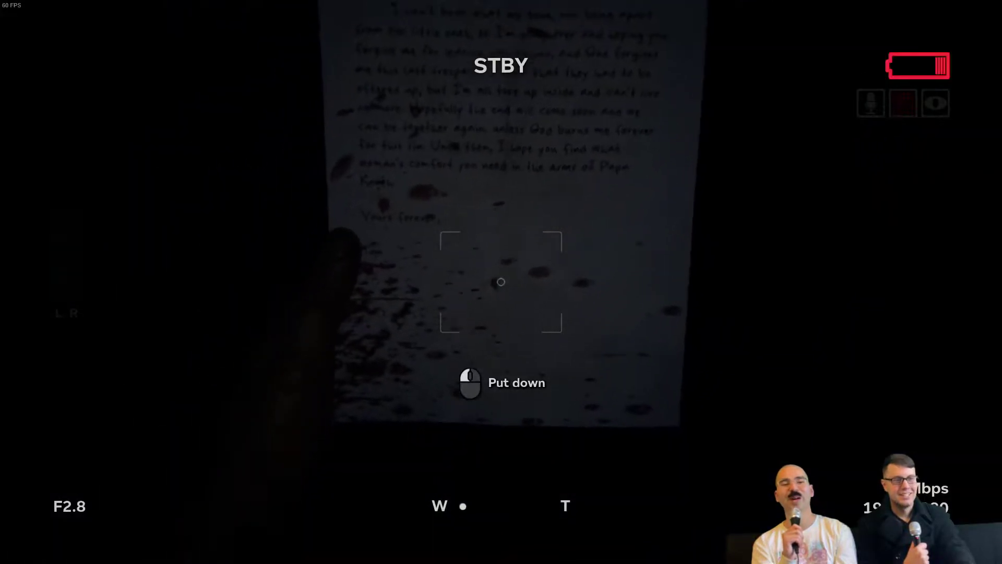
left_click(501, 281)
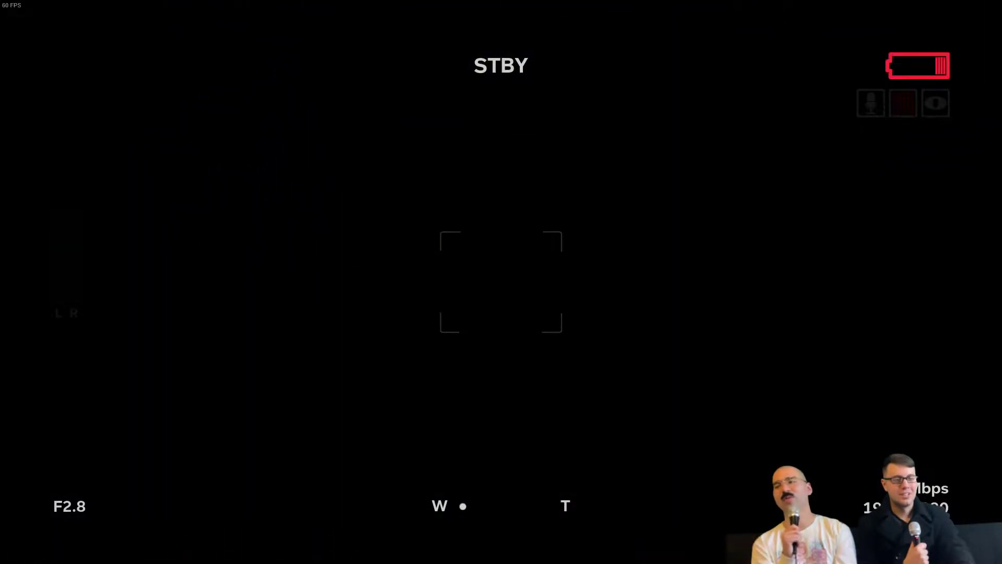
key("f")
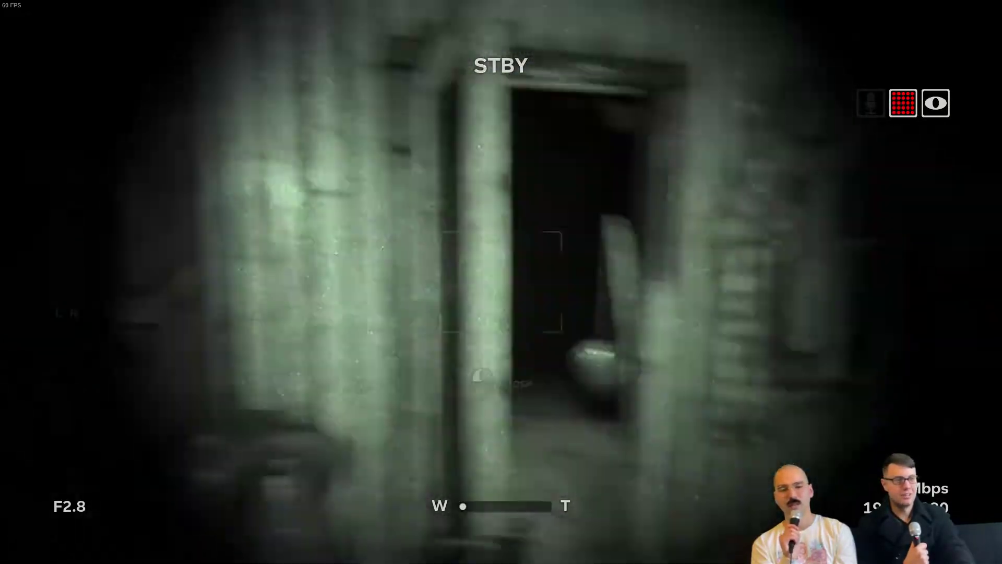
scroll(501, 282, "up", 5)
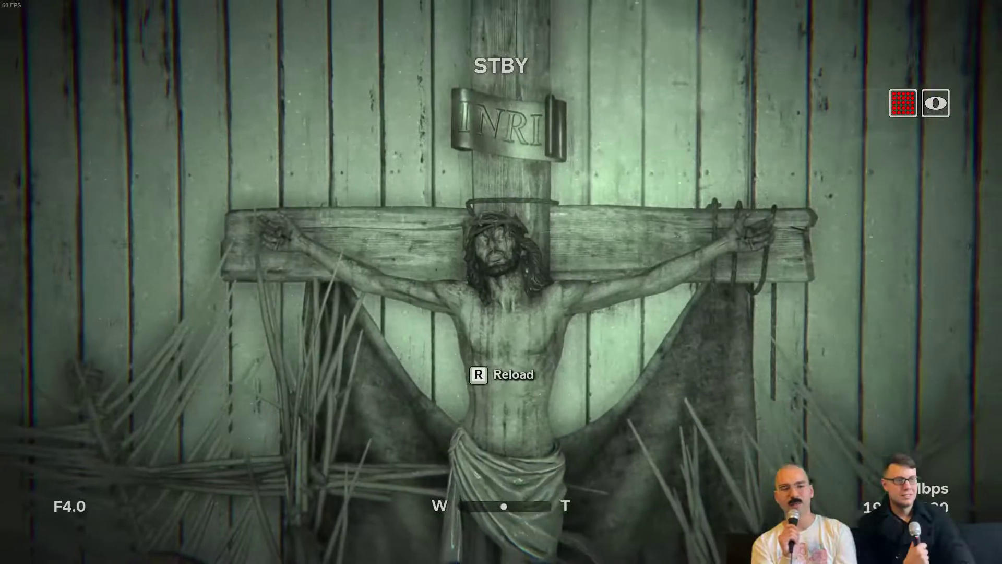
scroll(501, 283, "down", 5)
left_click(501, 282)
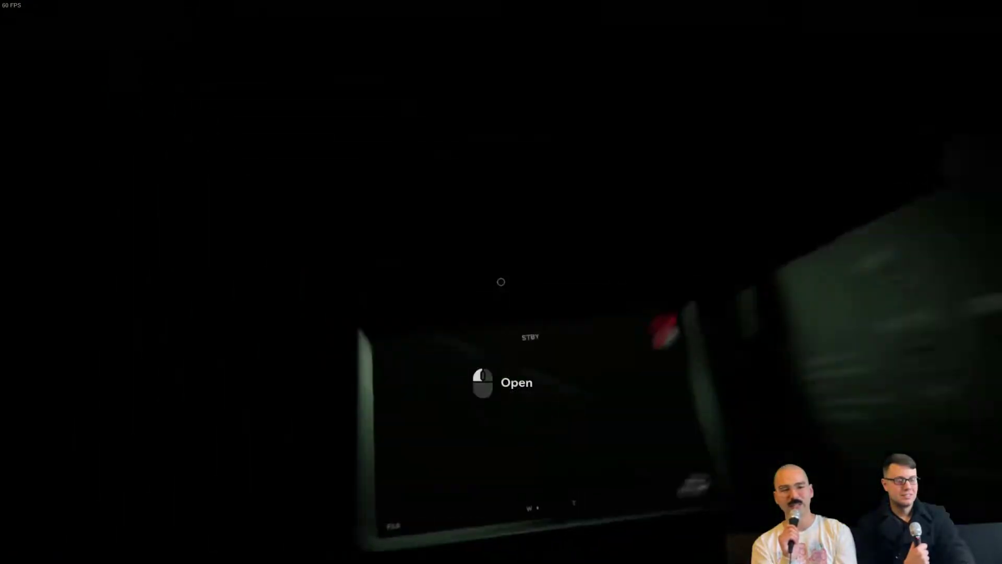
right_click(501, 282)
key("w")
key("f")
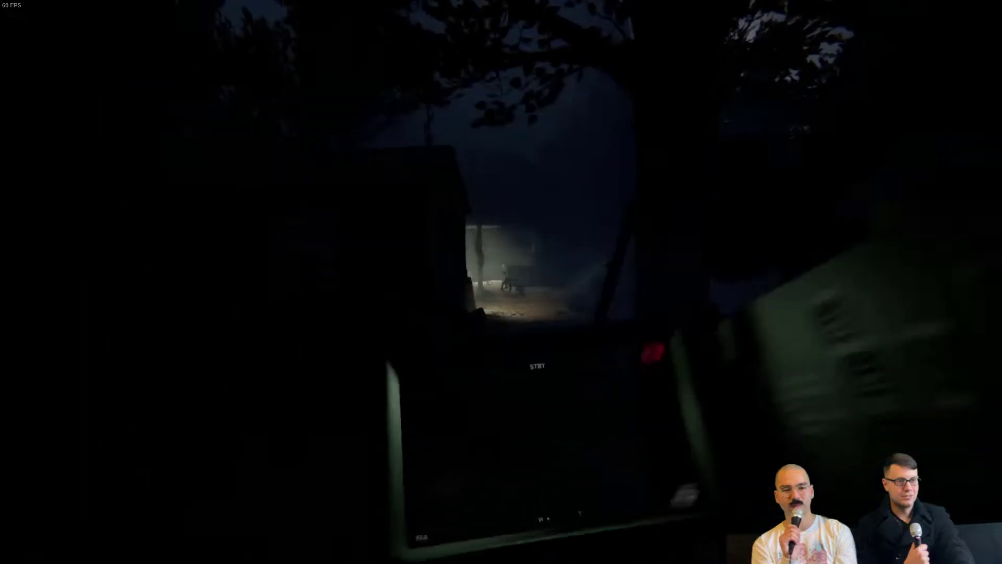
right_click(501, 282)
key("w")
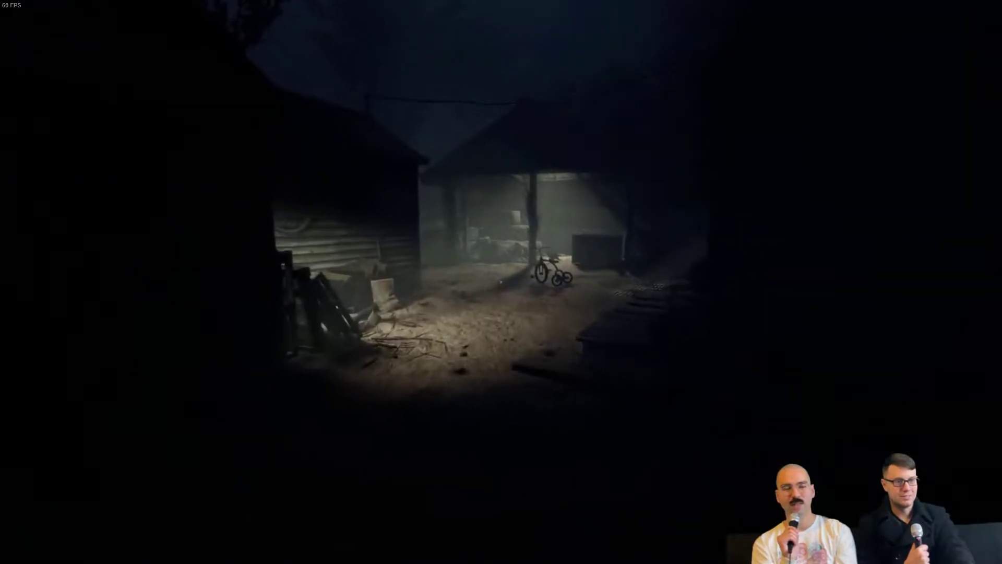
right_click(501, 283)
scroll(501, 282, "up", 4)
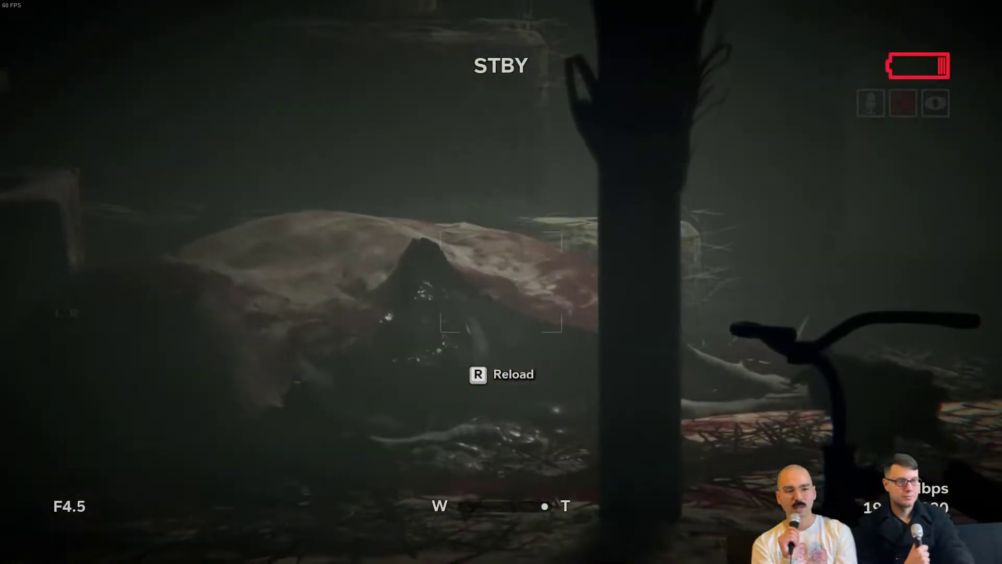
right_click(501, 282)
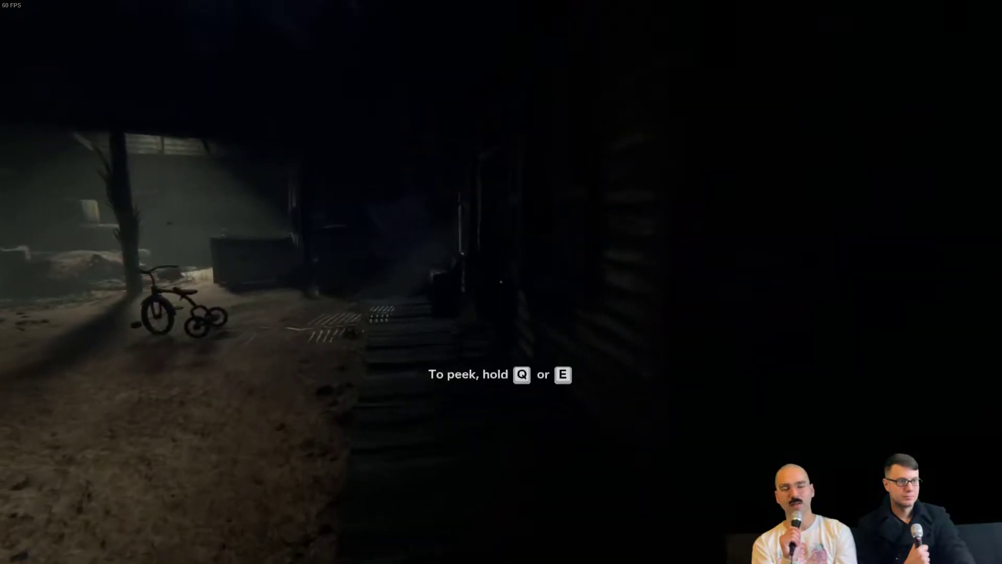
key("w")
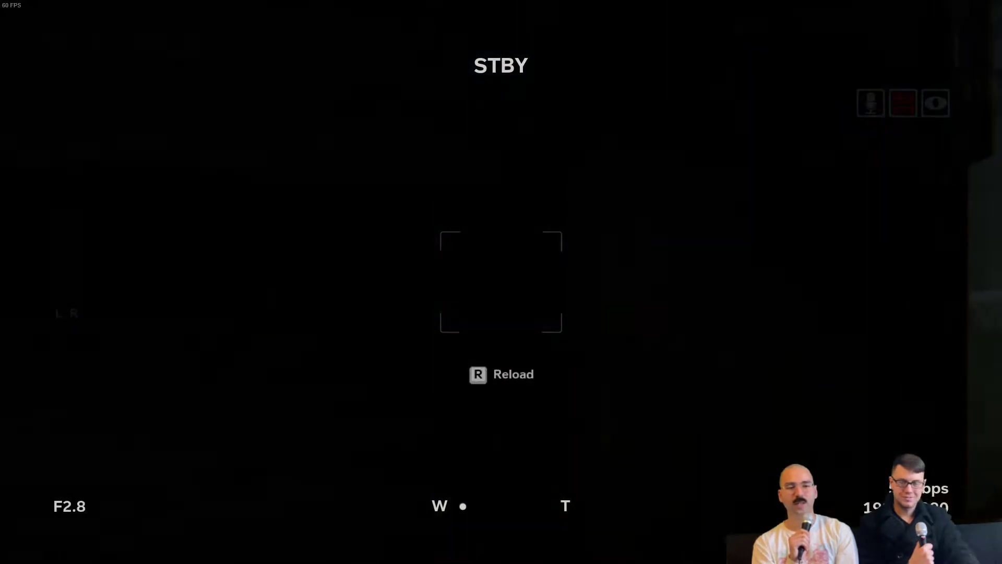
right_click(501, 281)
key("w")
key("w")
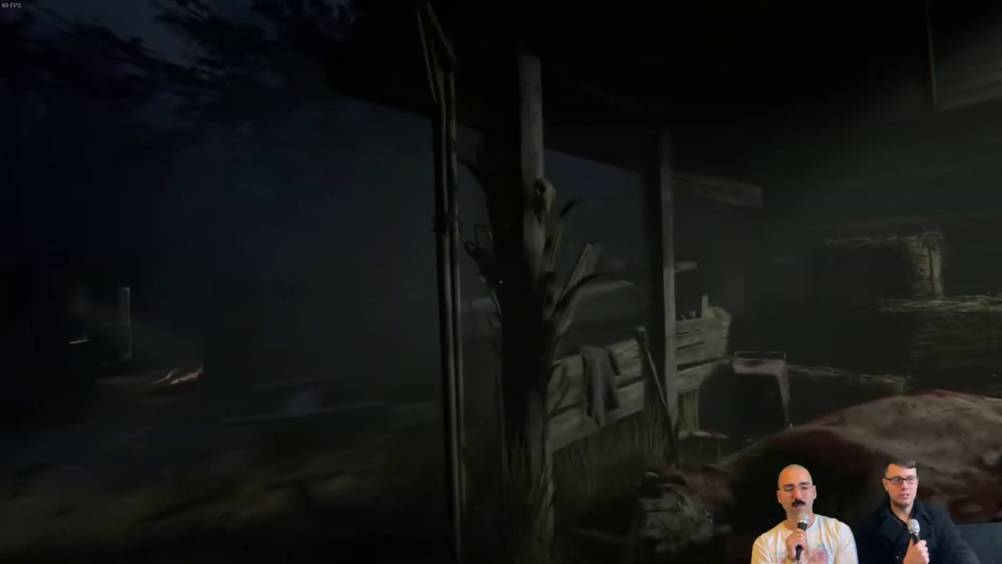
key("w")
key("w")
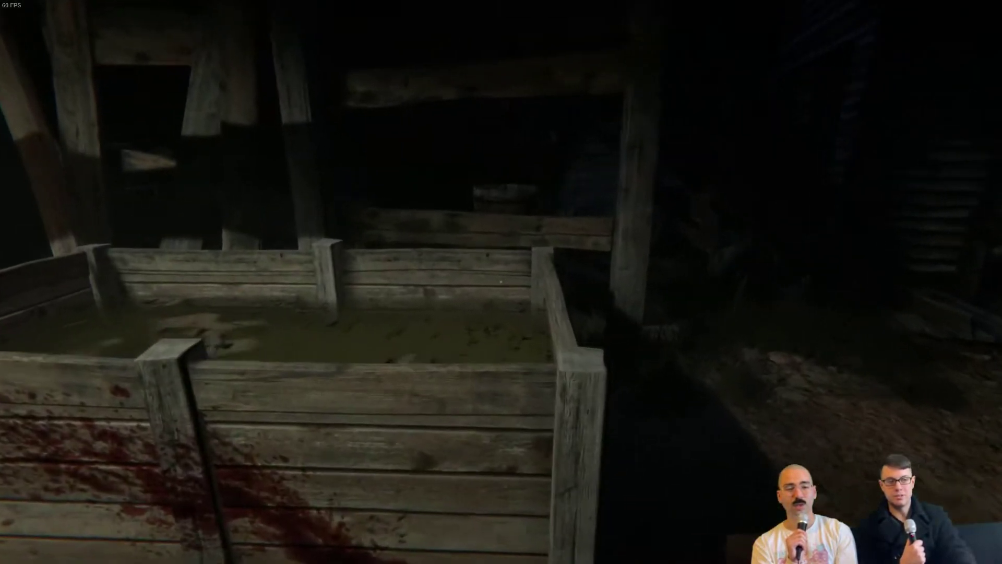
key("w")
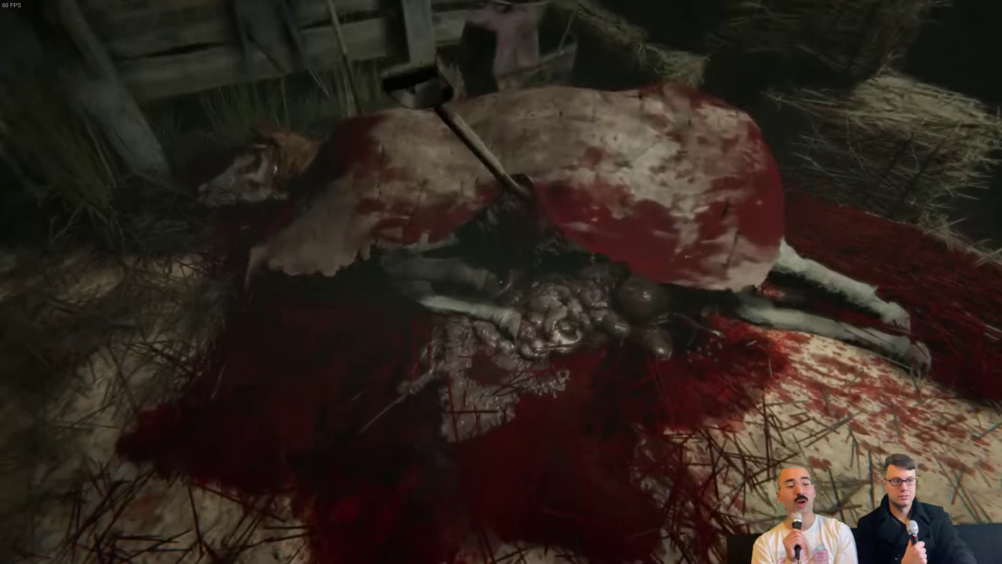
key("w")
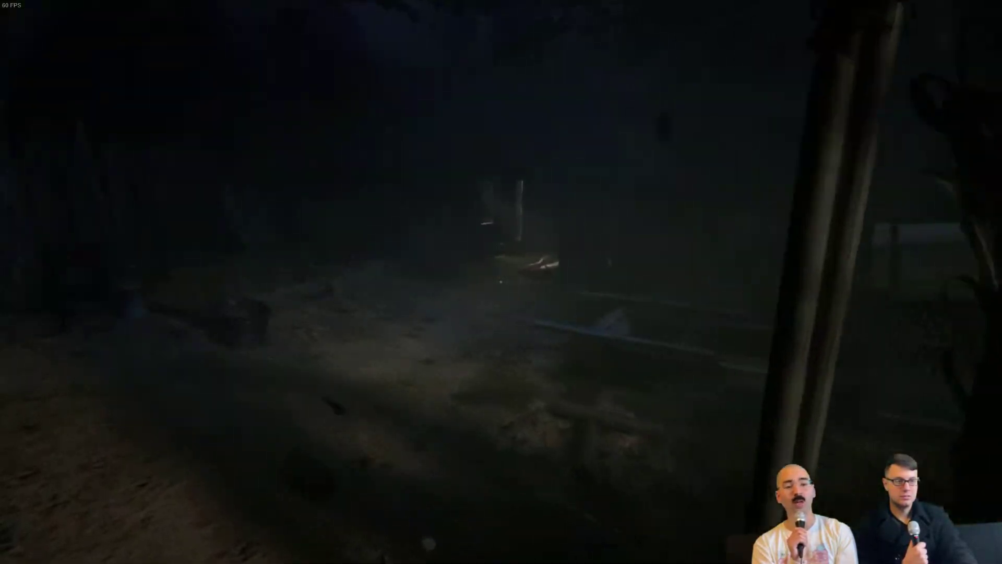
key("w")
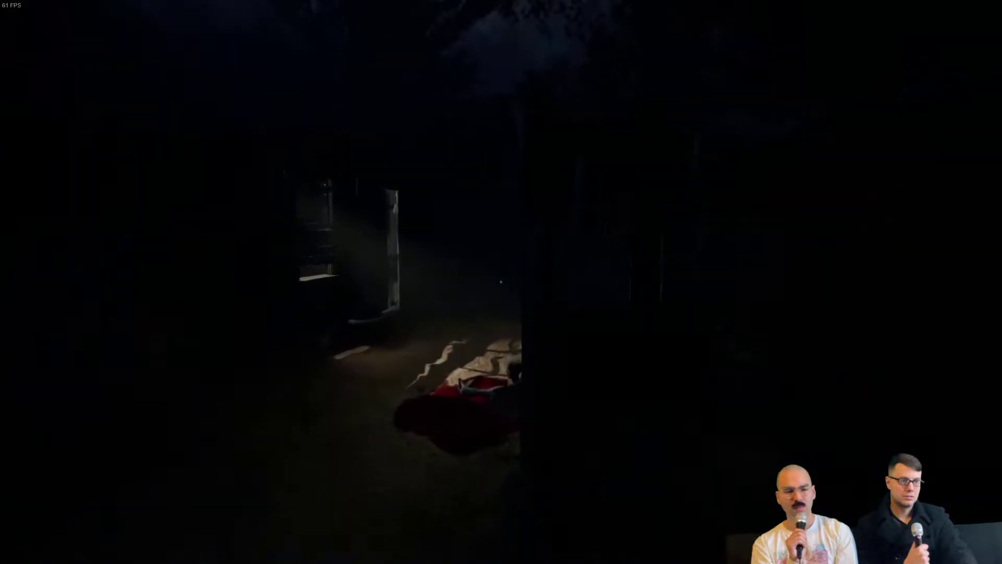
key("w")
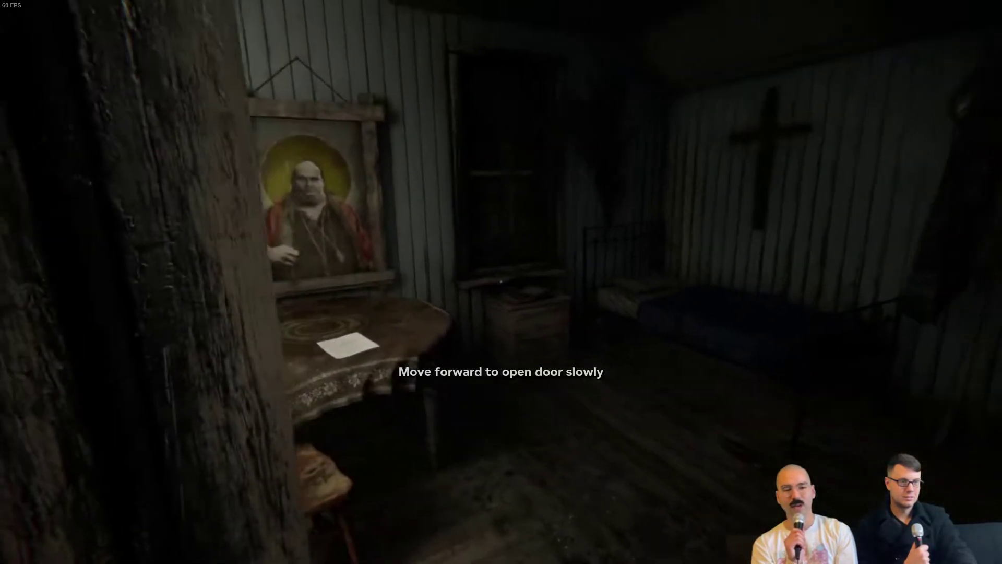
key("w")
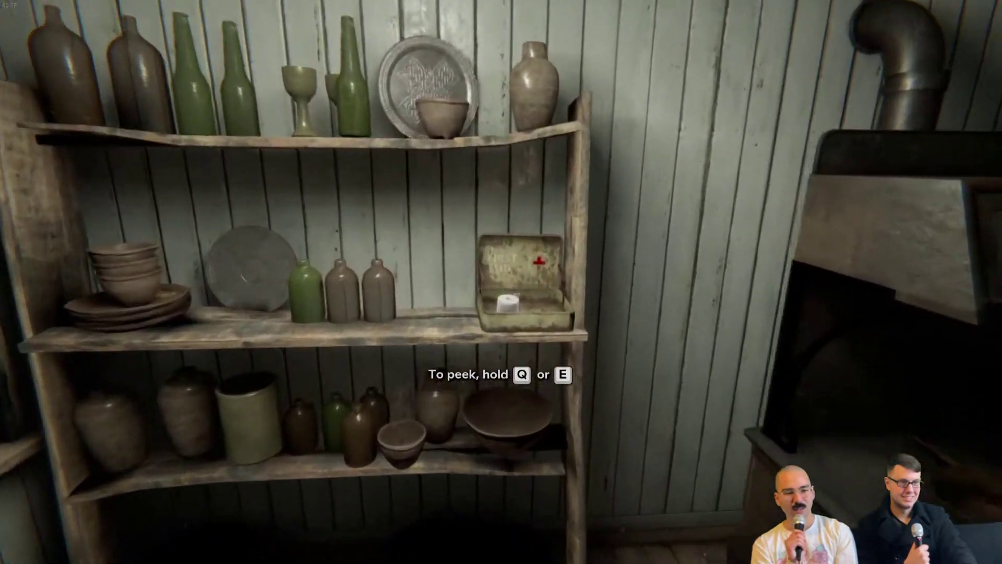
left_click_drag(501, 282, 234, 282)
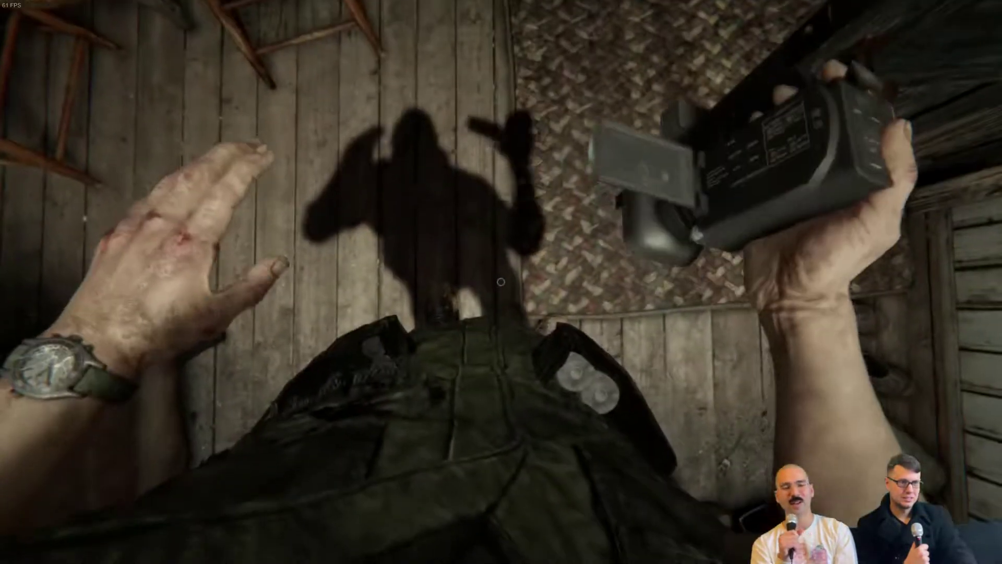
key("a")
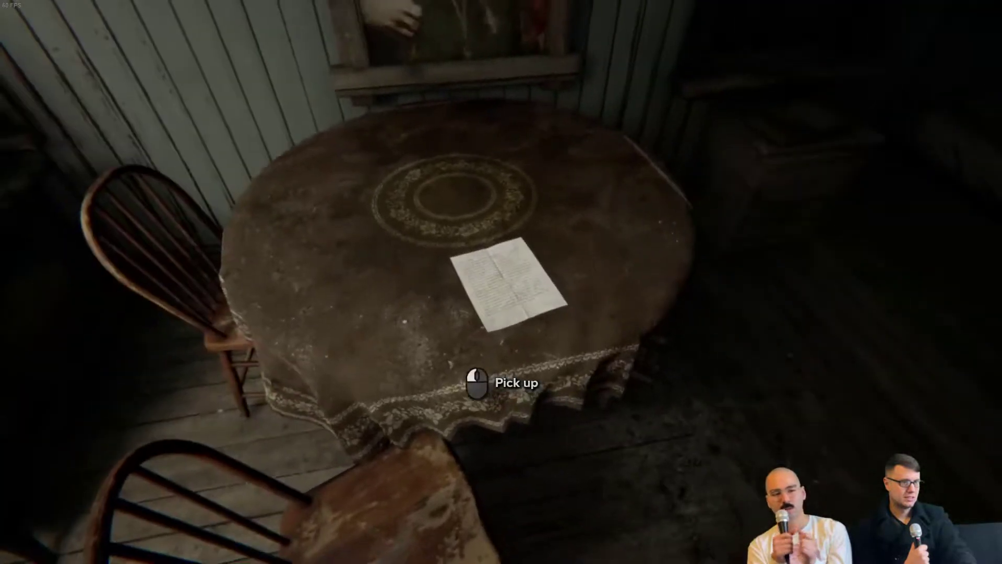
key("e")
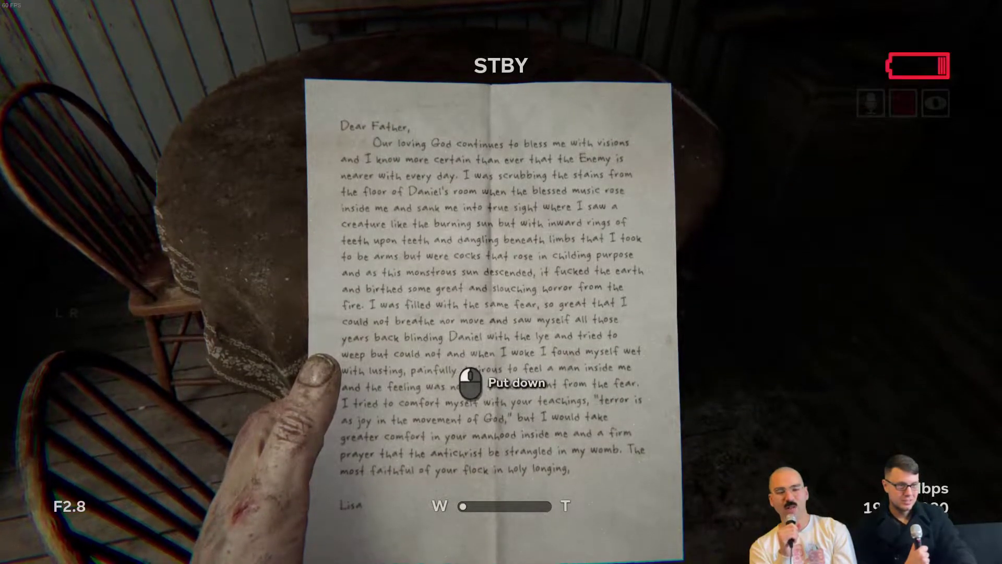
scroll(501, 282, "up", 5)
scroll(502, 282, "up", 5)
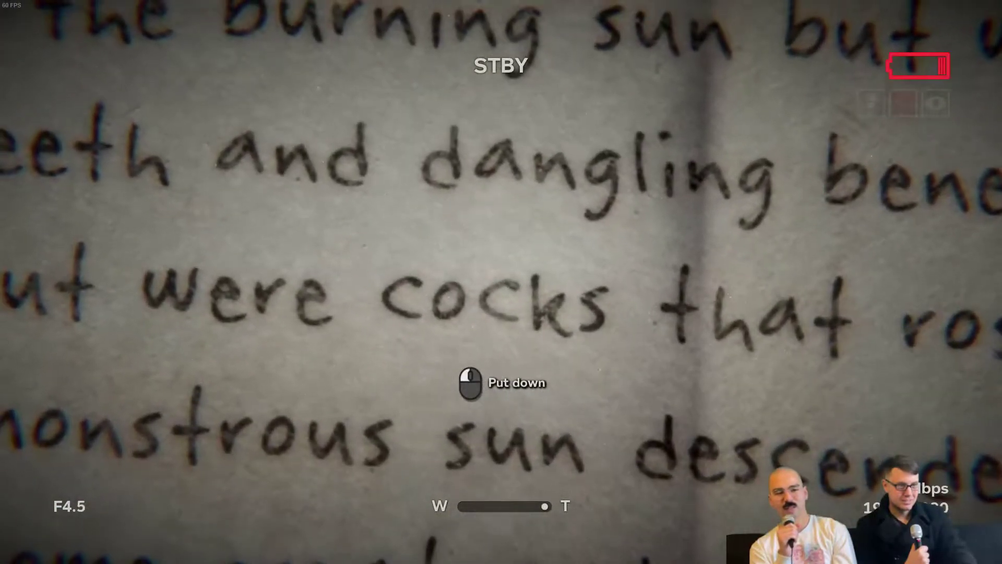
scroll(501, 283, "down", 10)
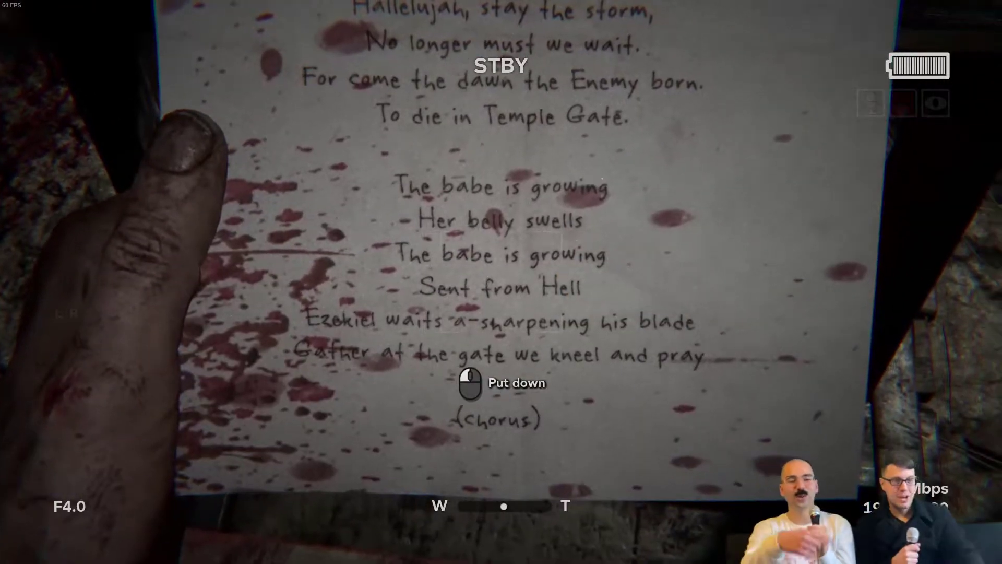
scroll(501, 234, "up", 3)
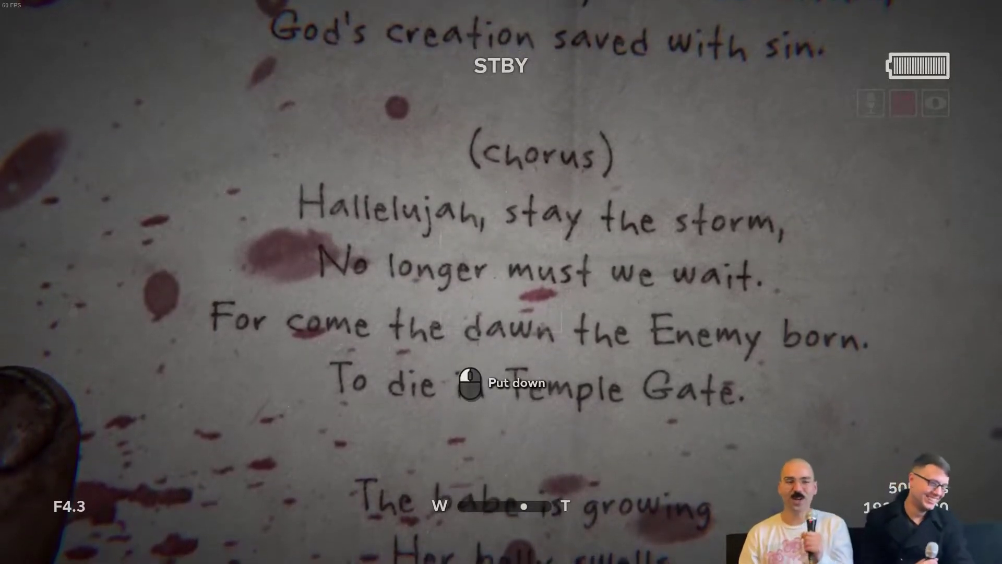
scroll(502, 282, "up", 3)
scroll(501, 282, "down", 3)
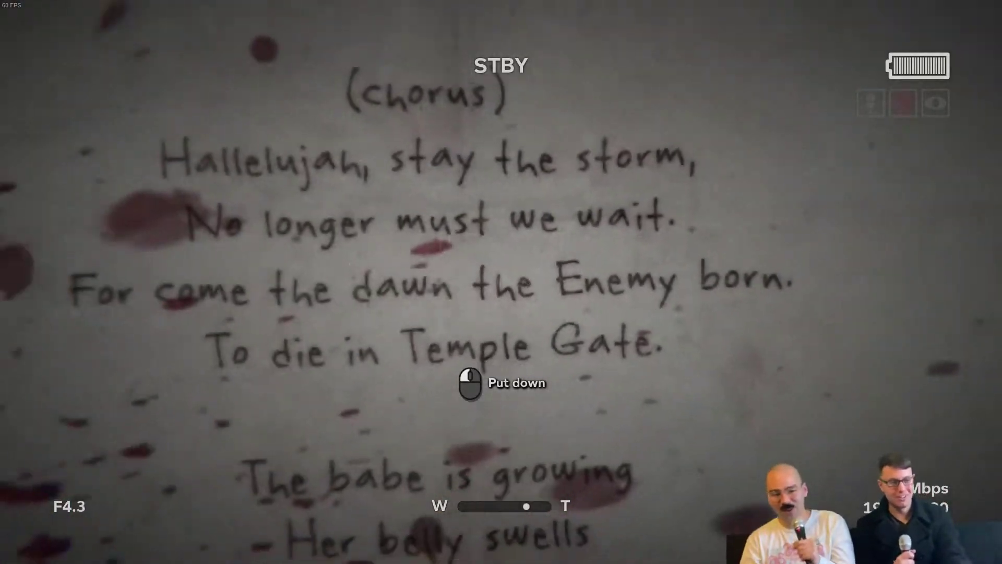
scroll(502, 282, "down", 3)
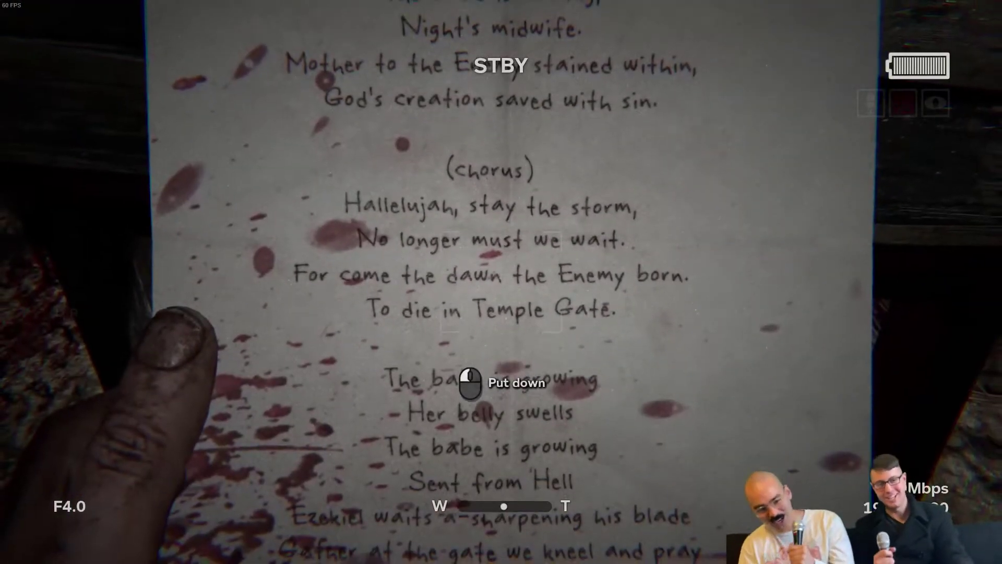
left_click(501, 283)
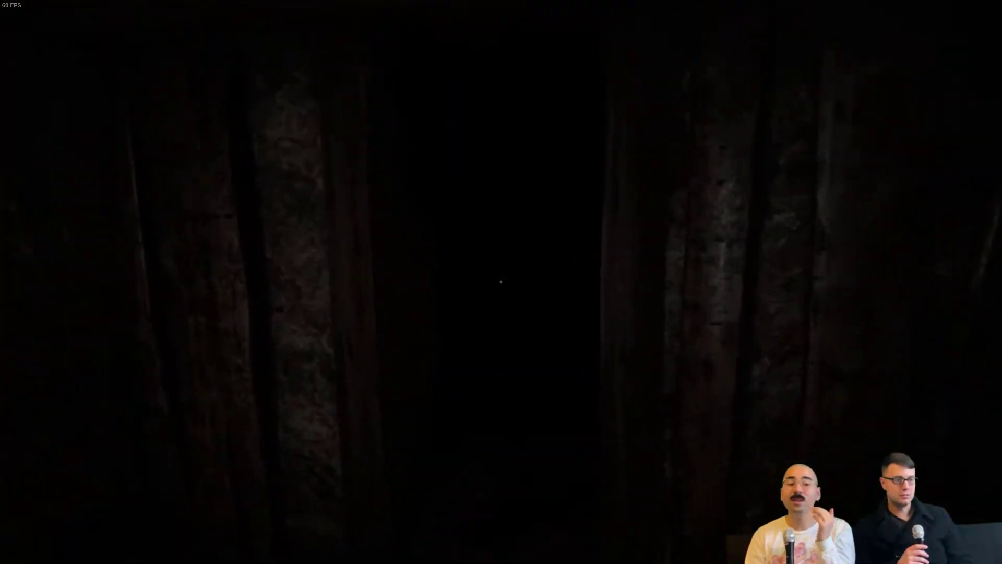
right_click(501, 282)
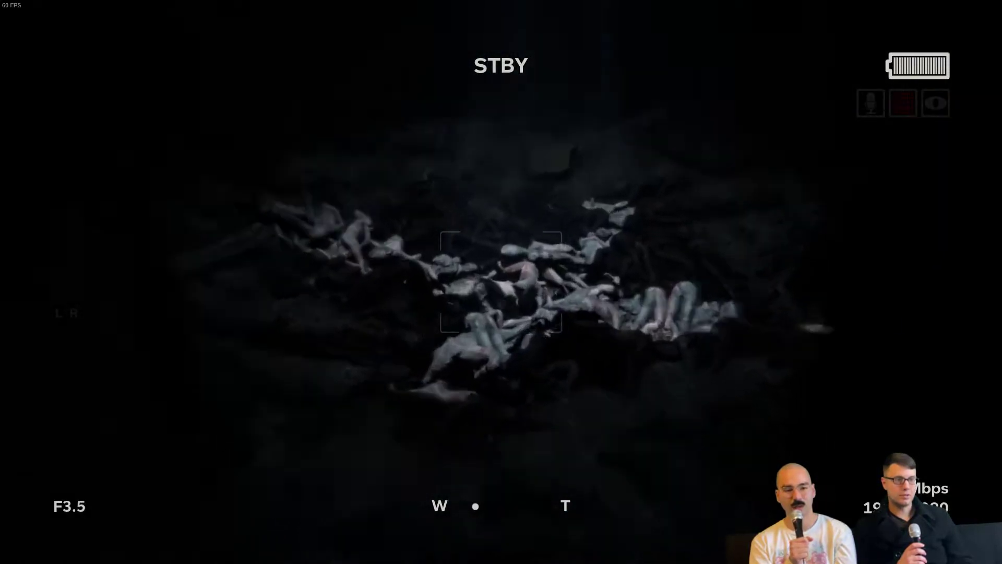
scroll(501, 282, "up", 3)
scroll(502, 282, "down", 3)
scroll(501, 281, "up", 5)
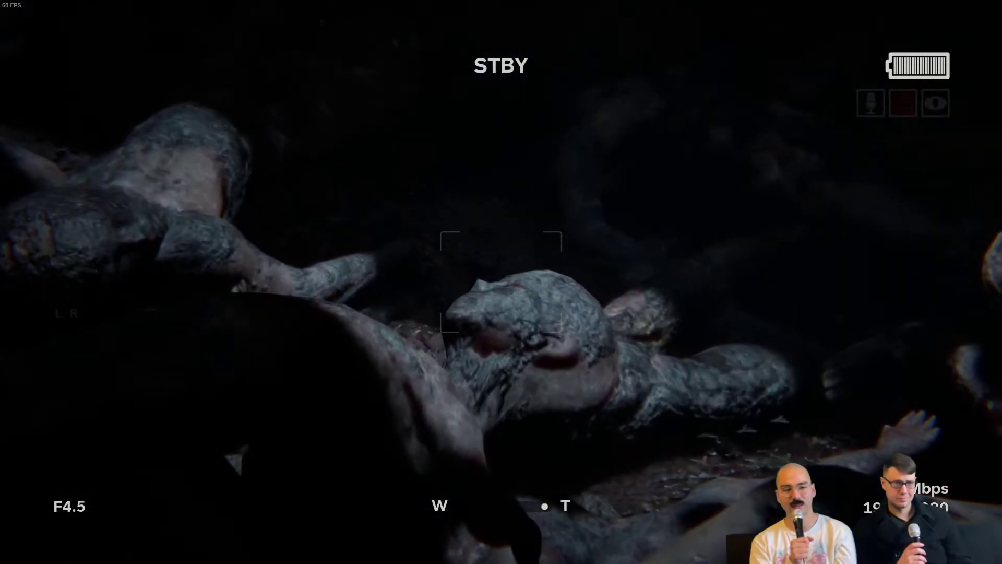
scroll(501, 282, "down", 5)
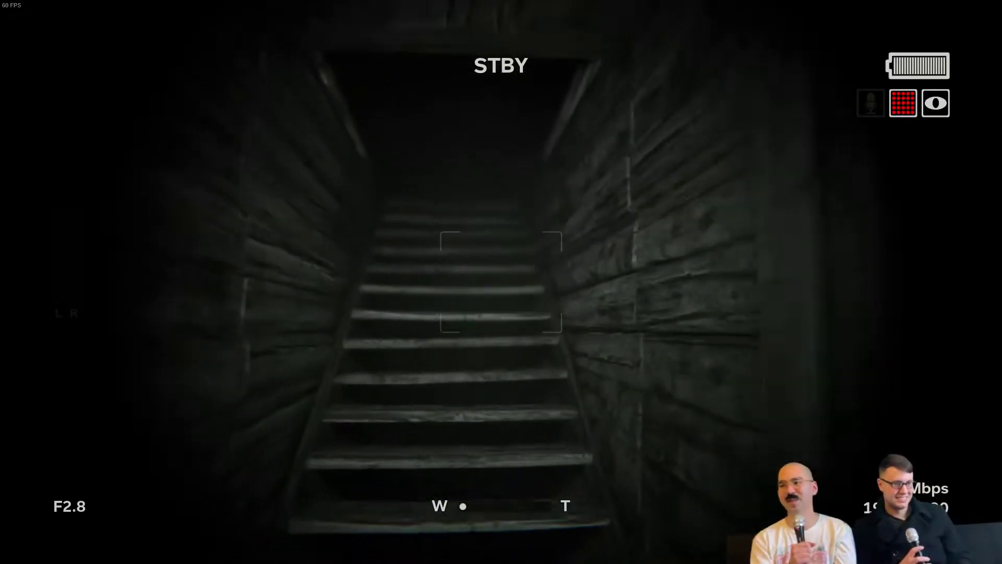
key("w")
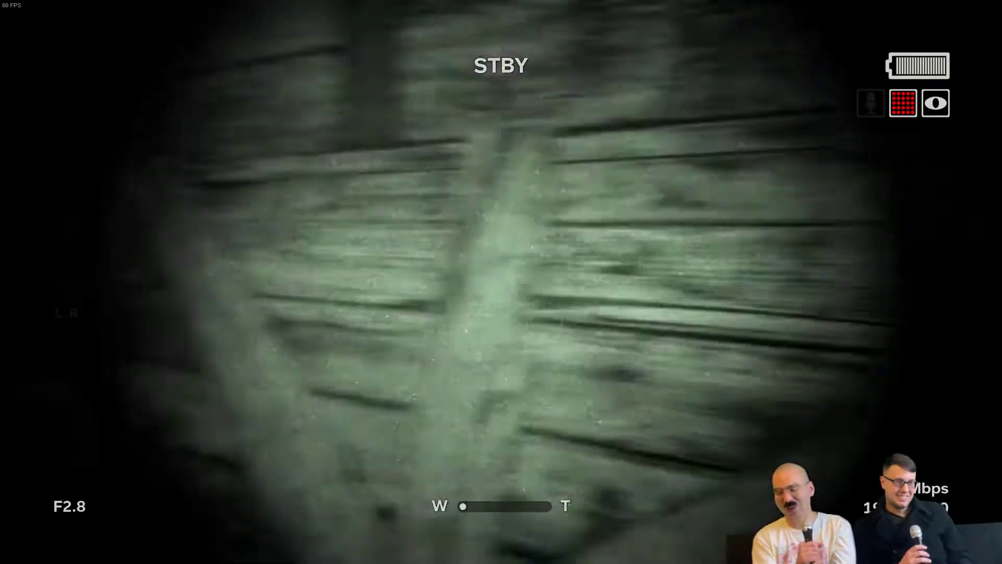
key("w")
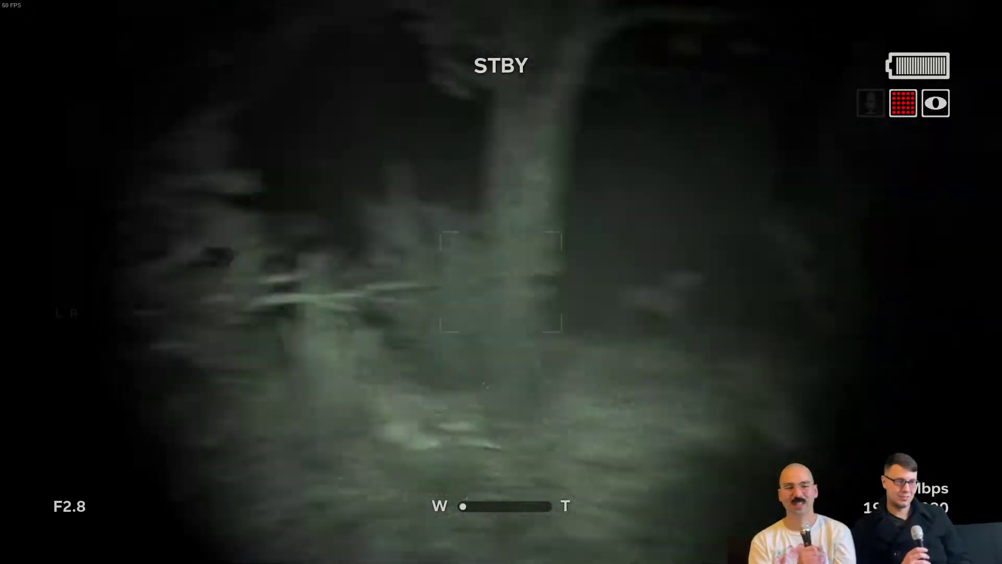
key("w")
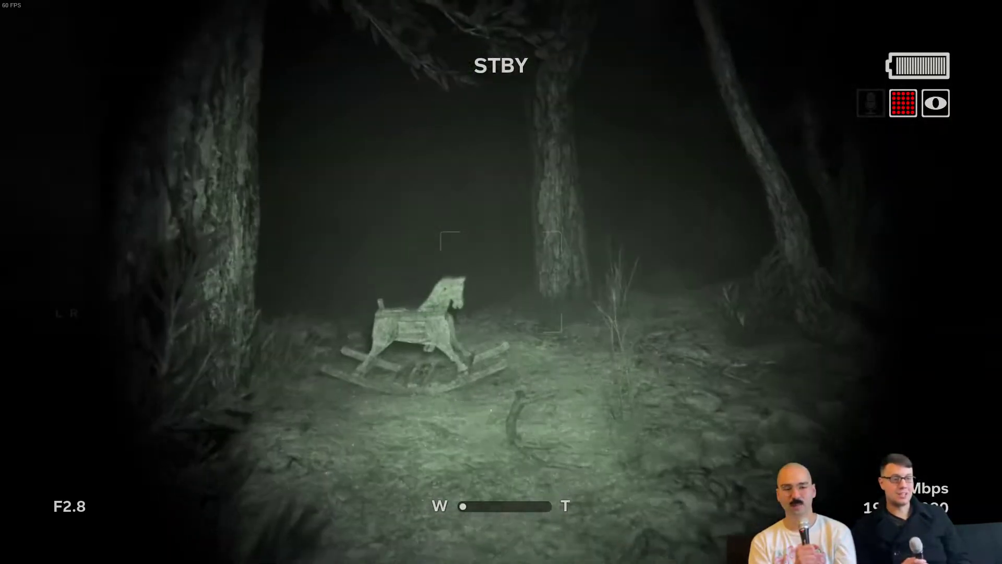
key("f")
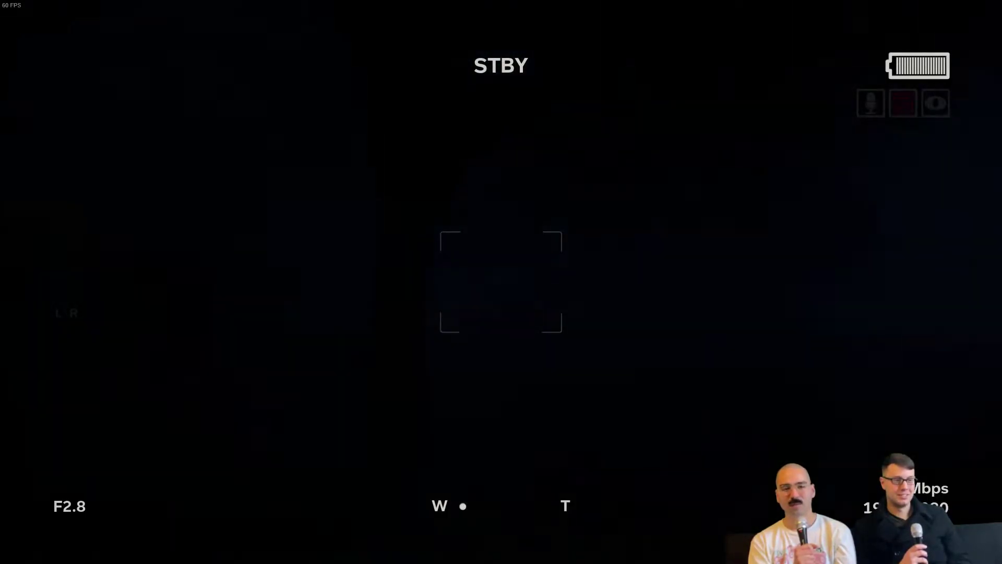
right_click(501, 281)
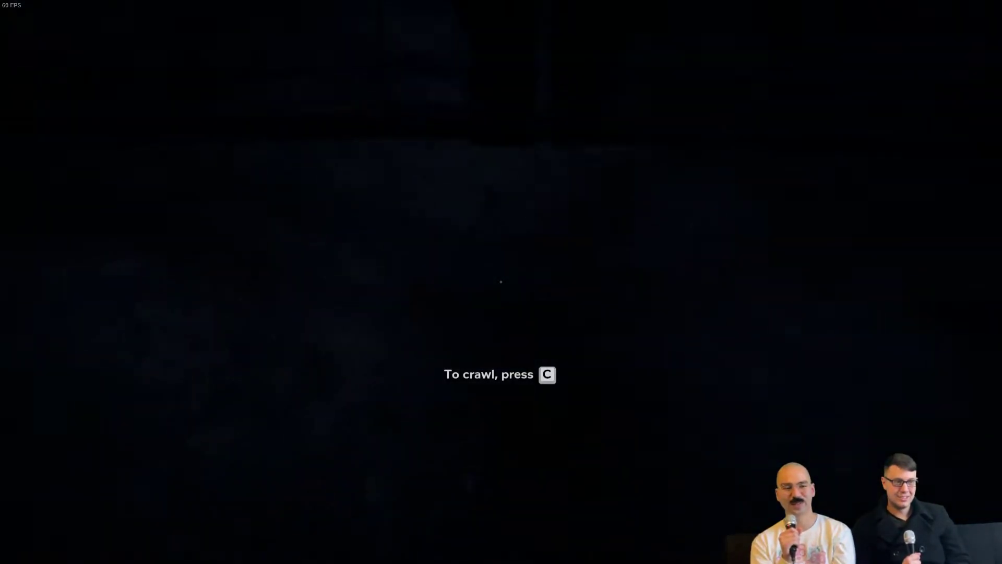
key("c")
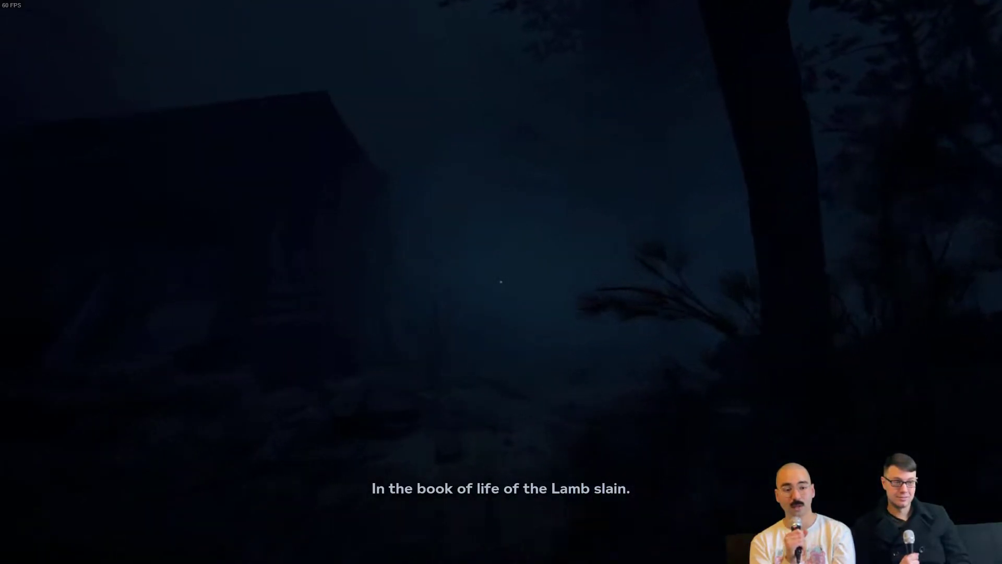
right_click(501, 282)
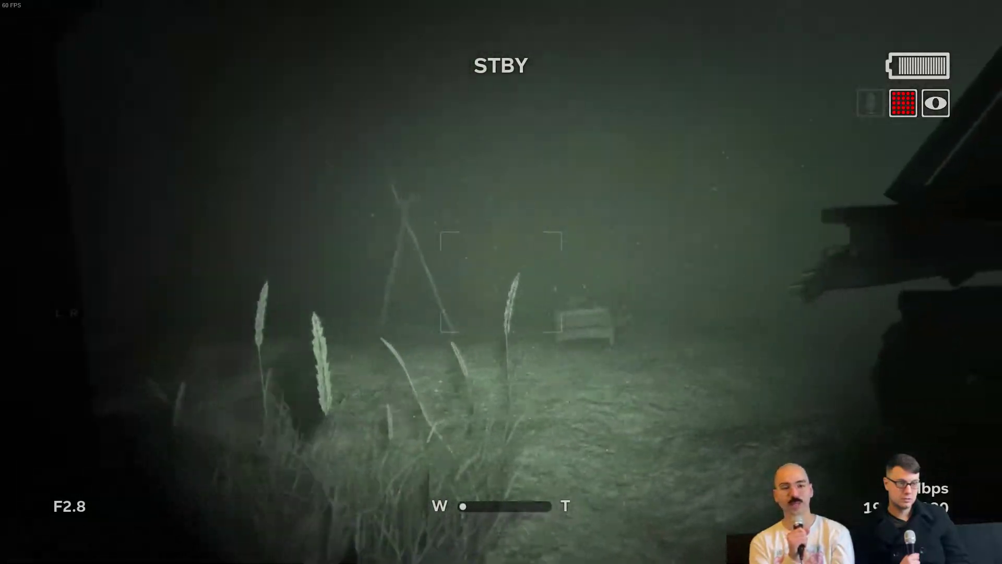
key("f")
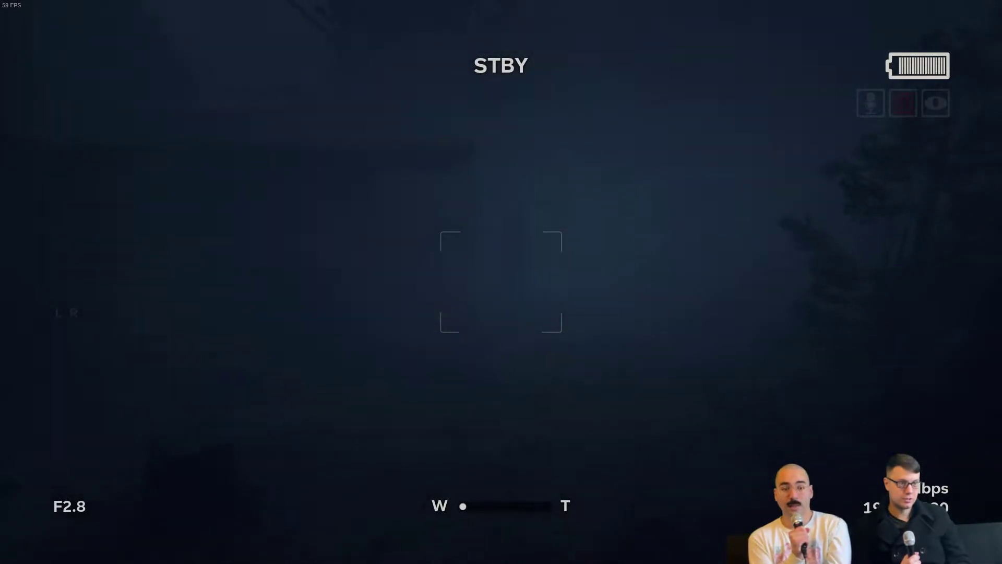
scroll(501, 282, "up", 5)
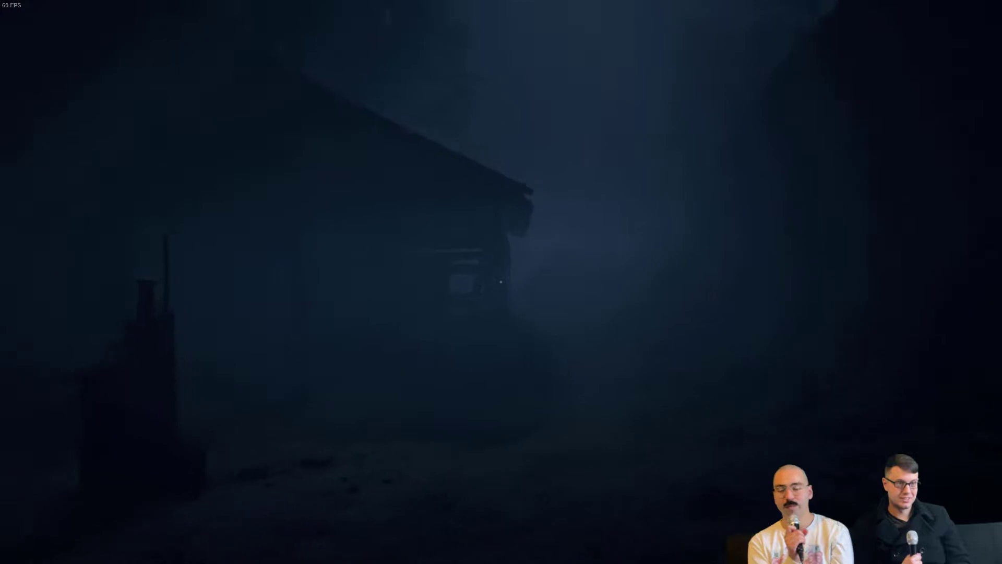
right_click(501, 282)
scroll(501, 282, "up", 3)
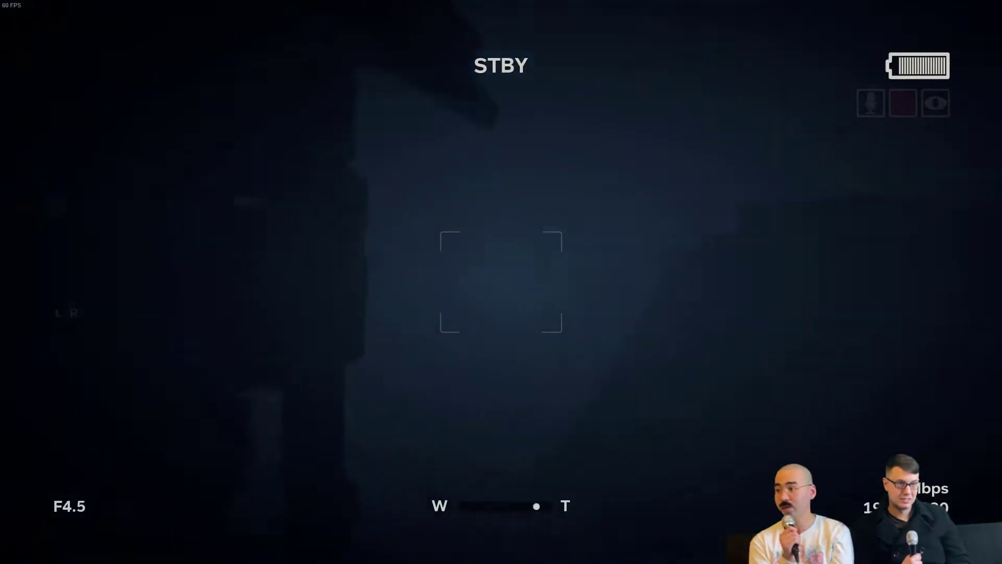
scroll(501, 281, "down", 2)
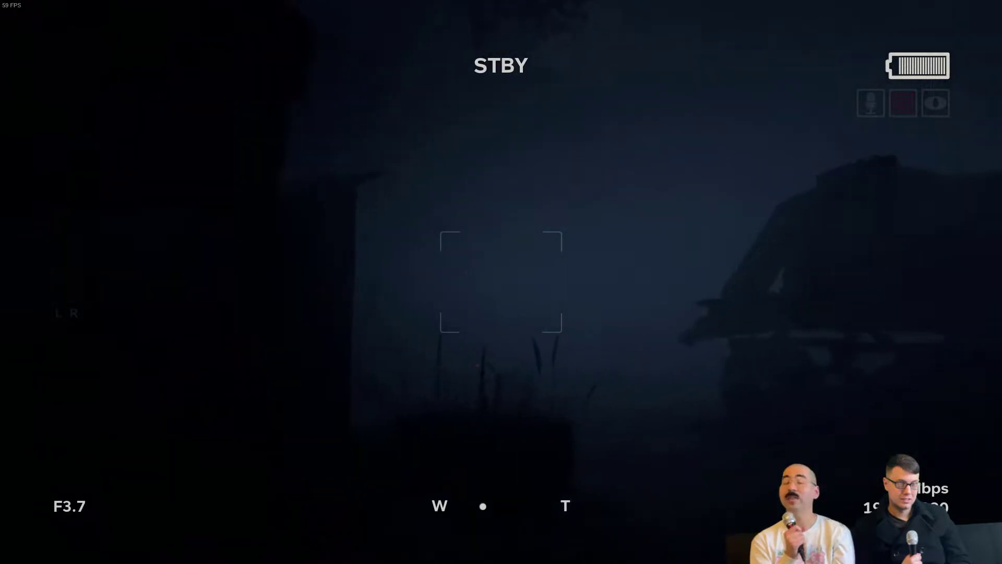
right_click(502, 282)
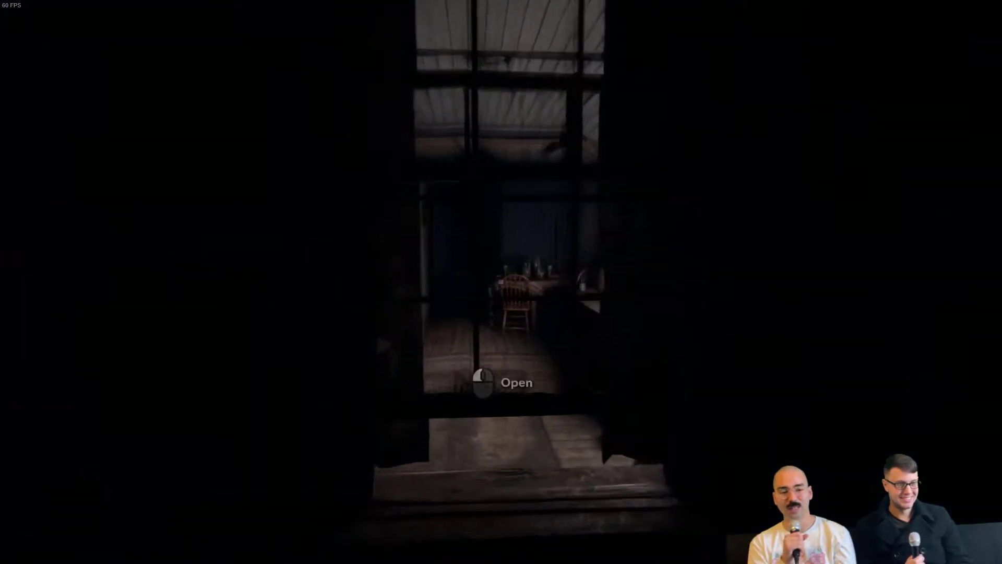
left_click(501, 282)
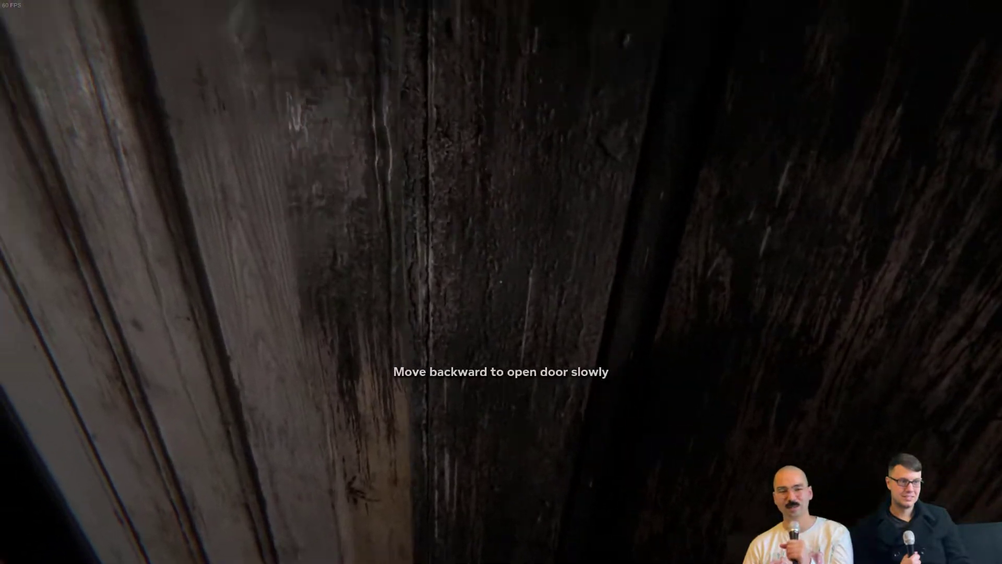
key("s")
key("w")
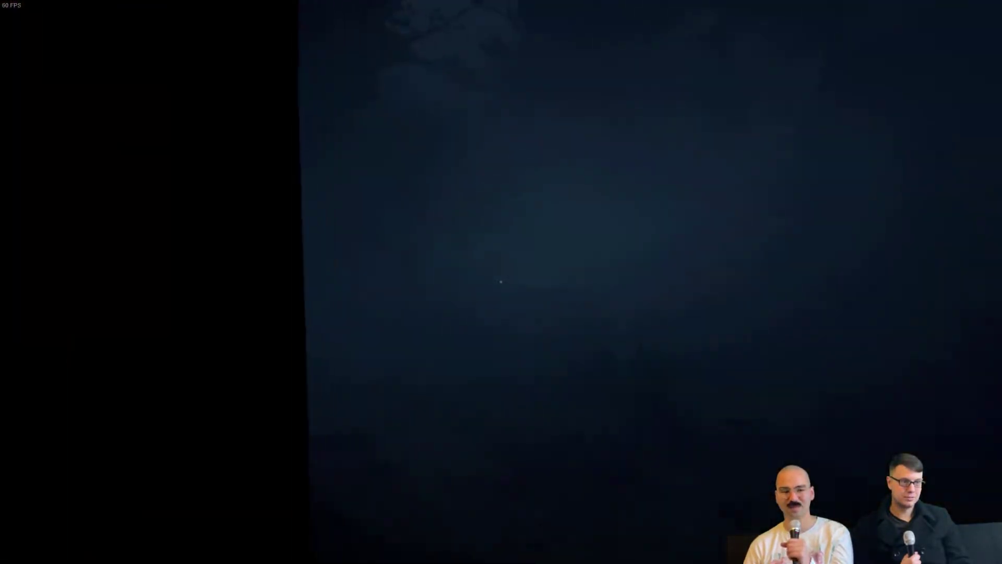
key("w")
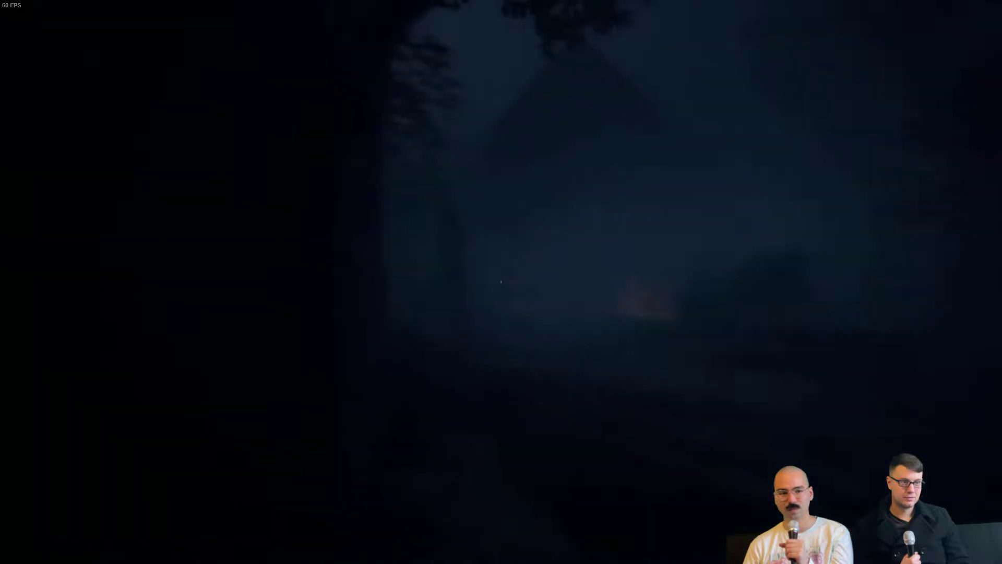
key("w")
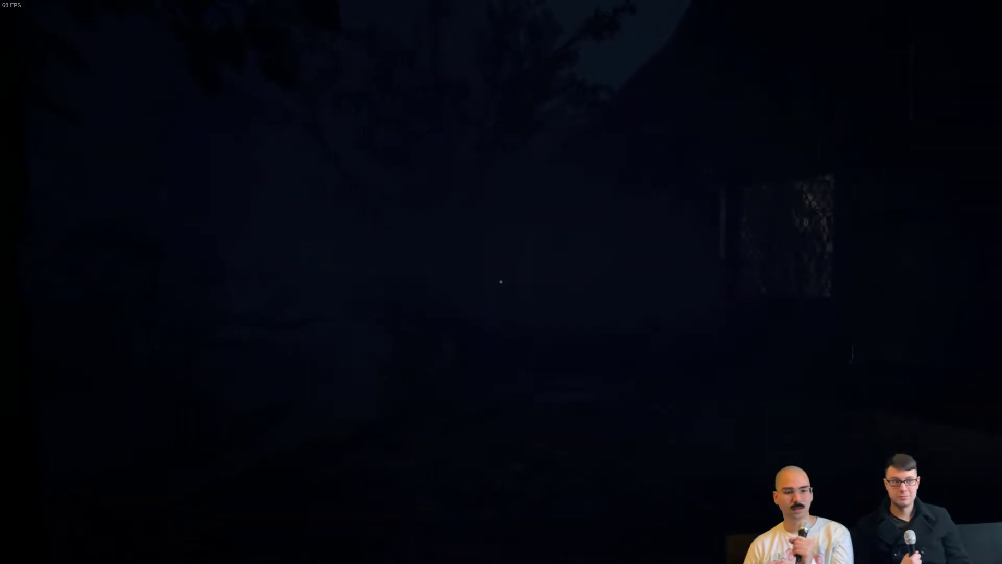
key("w")
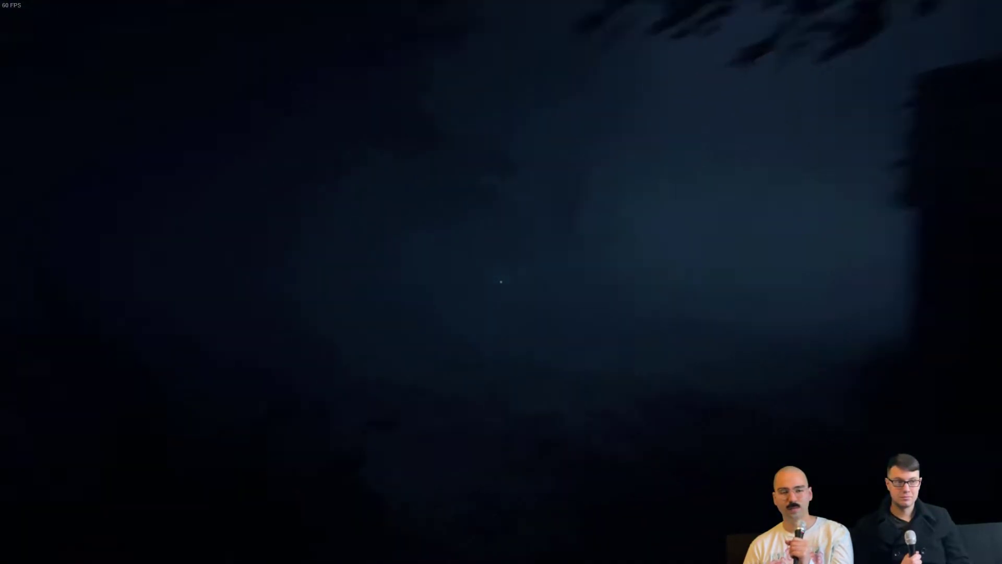
key("w")
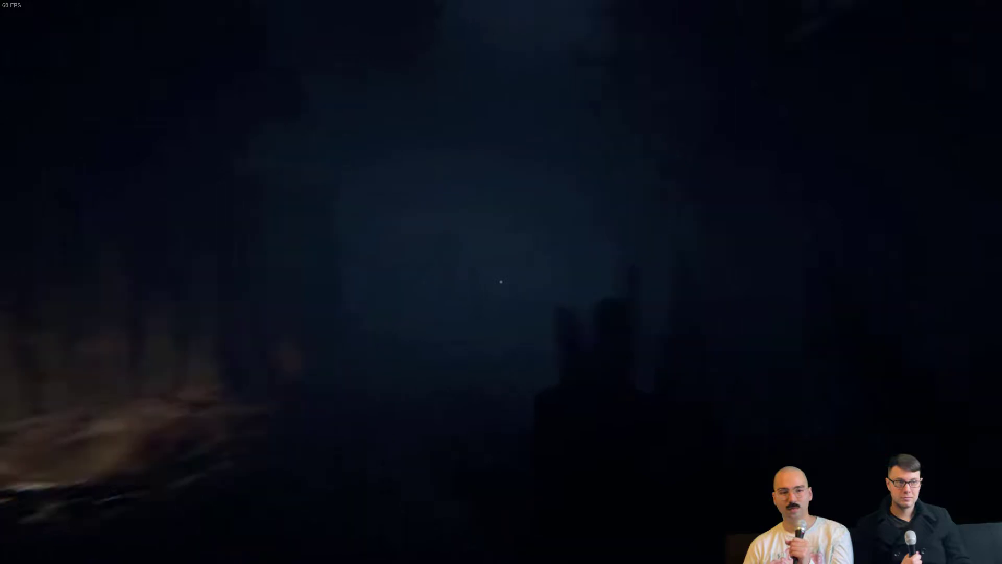
key("w")
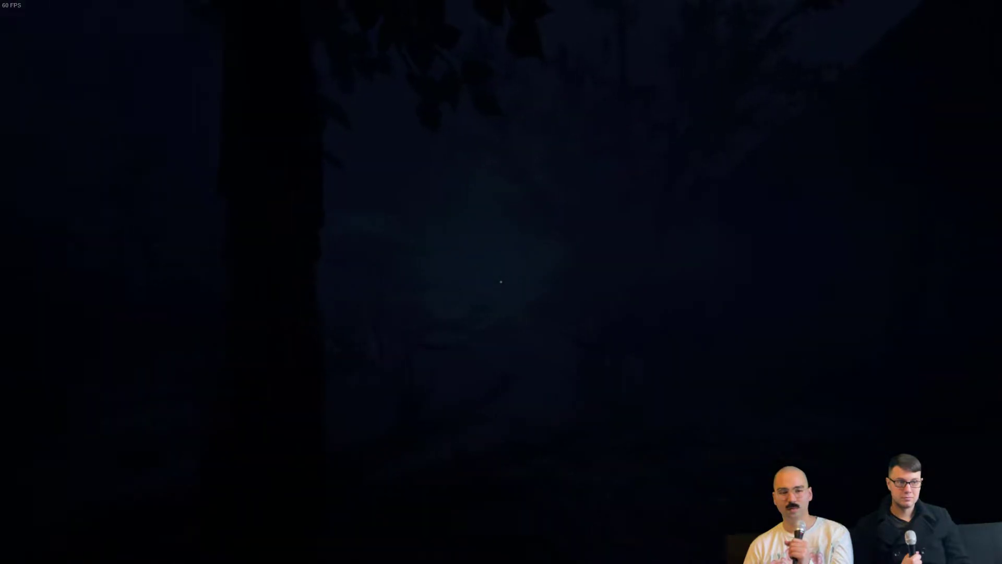
right_click(501, 282)
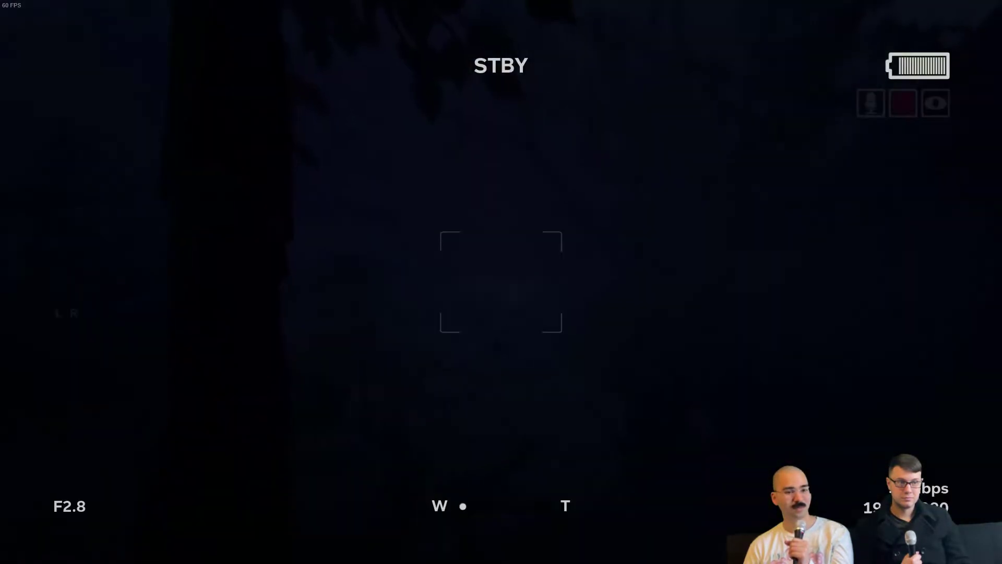
scroll(502, 282, "down", 3)
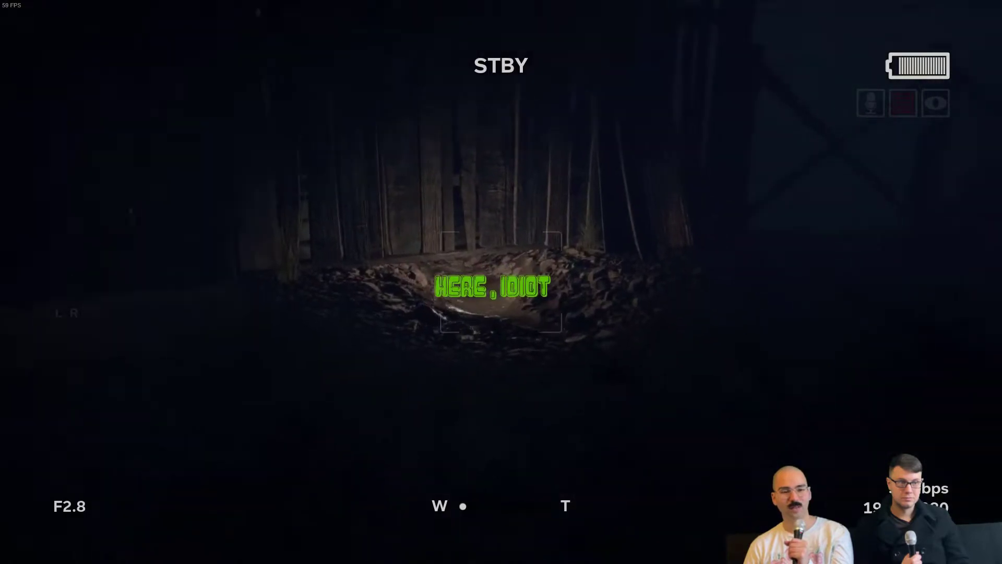
scroll(501, 283, "up", 3)
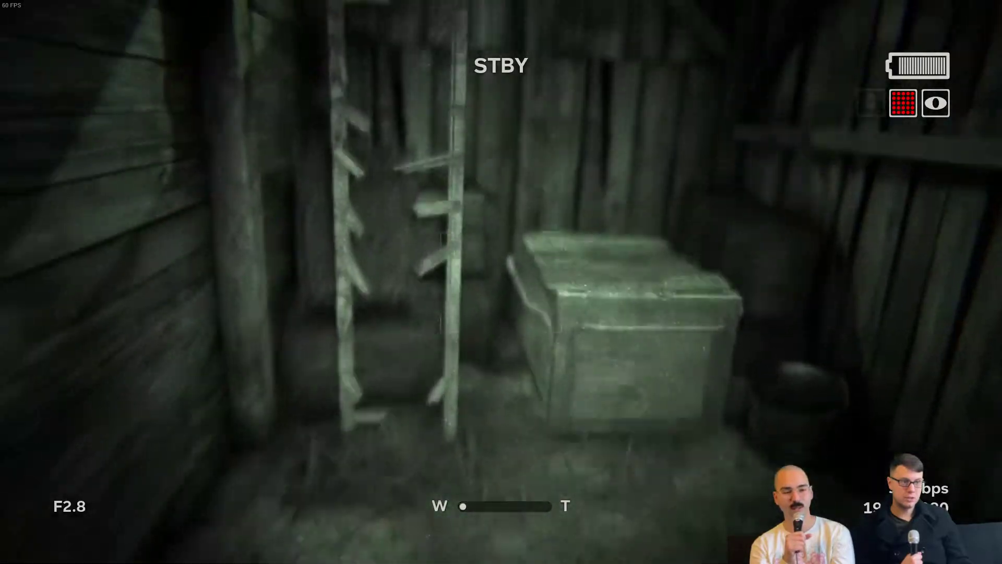
key("w")
key("f")
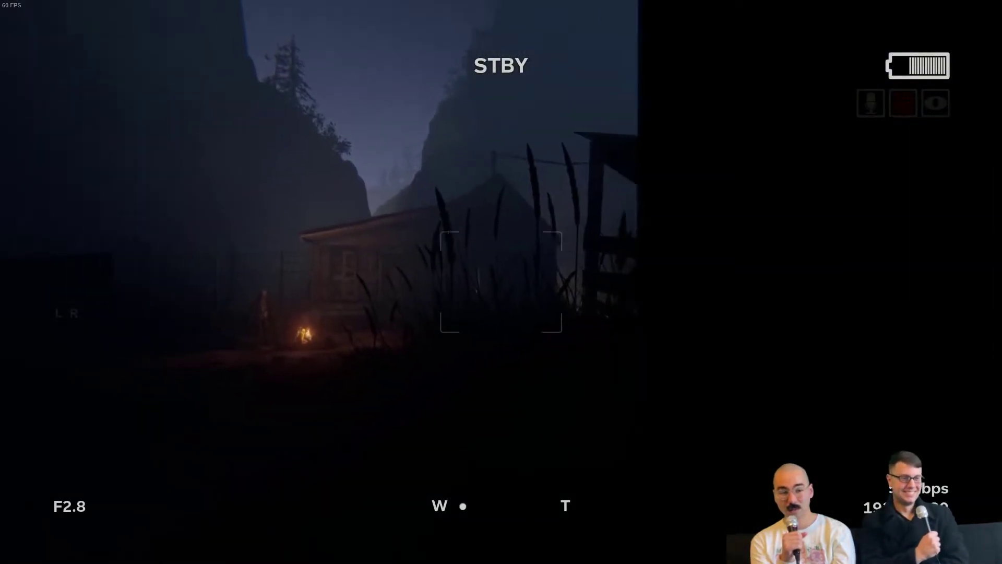
key("f")
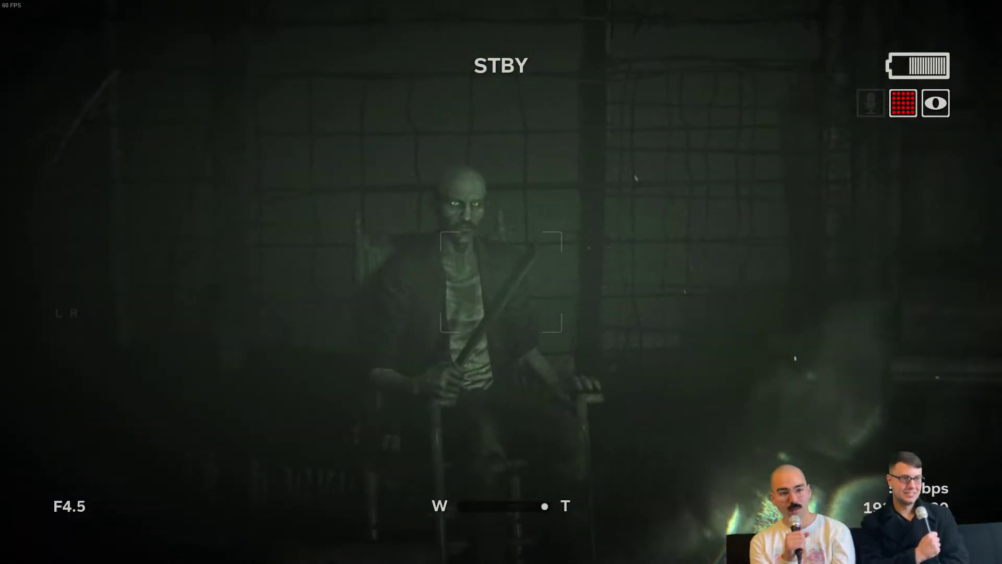
key("f")
scroll(501, 281, "down", 5)
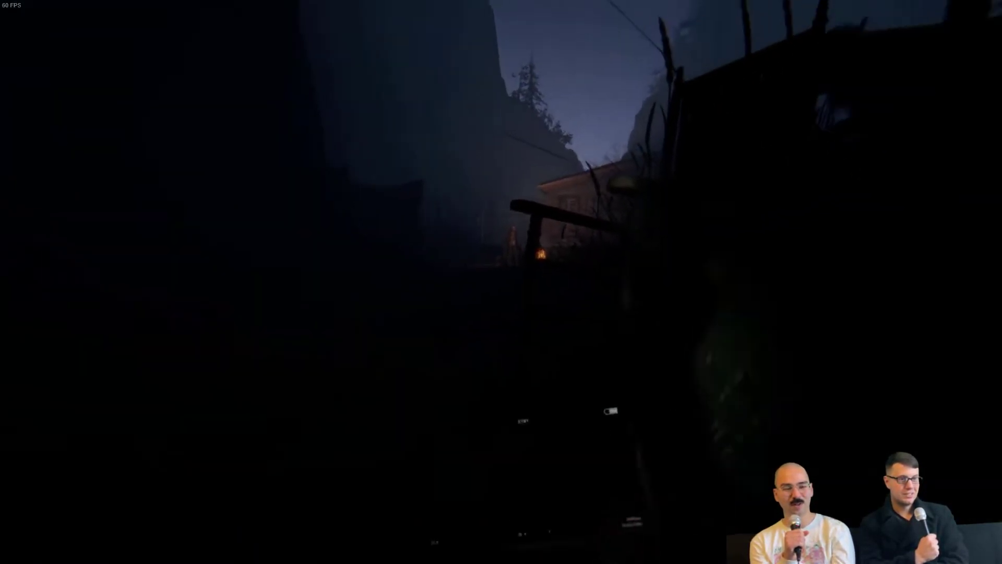
right_click(502, 282)
scroll(502, 282, "up", 5)
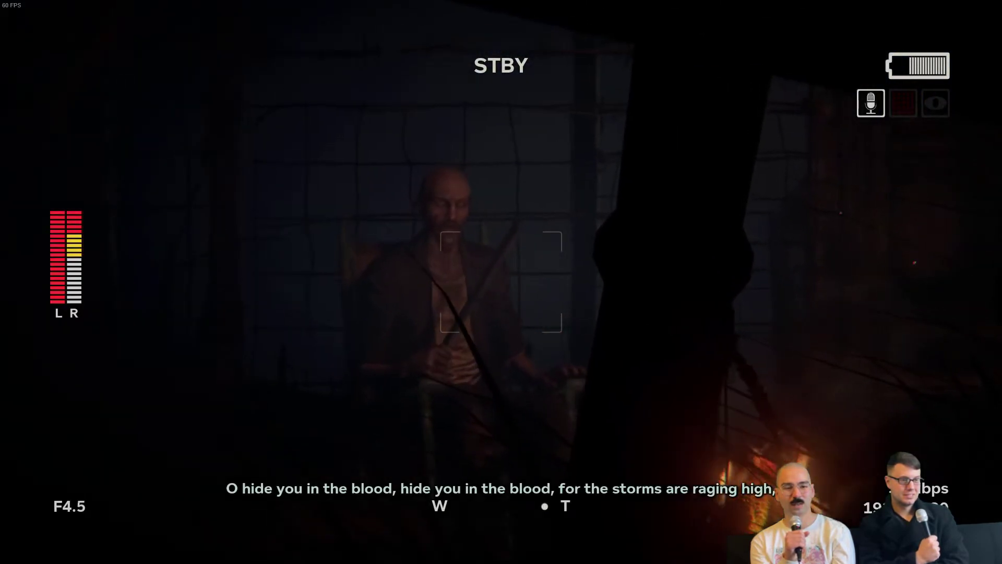